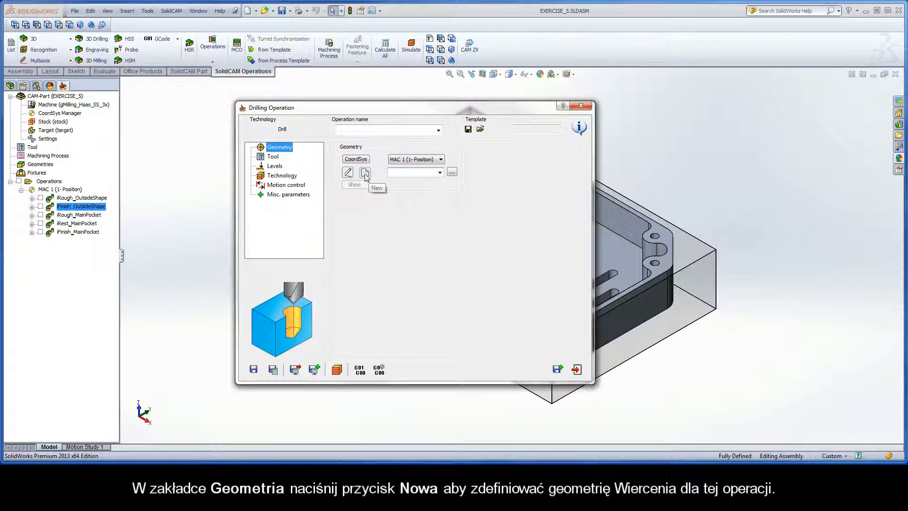
Define a new drill geometry by picking the sketch circle's centre point on the main pocket floor as a single position.
left_click(364, 173)
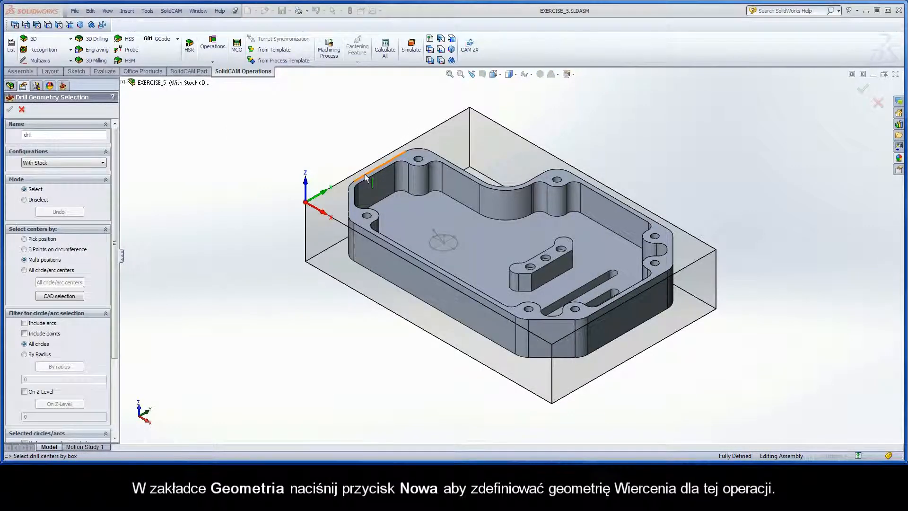
left_click(25, 241)
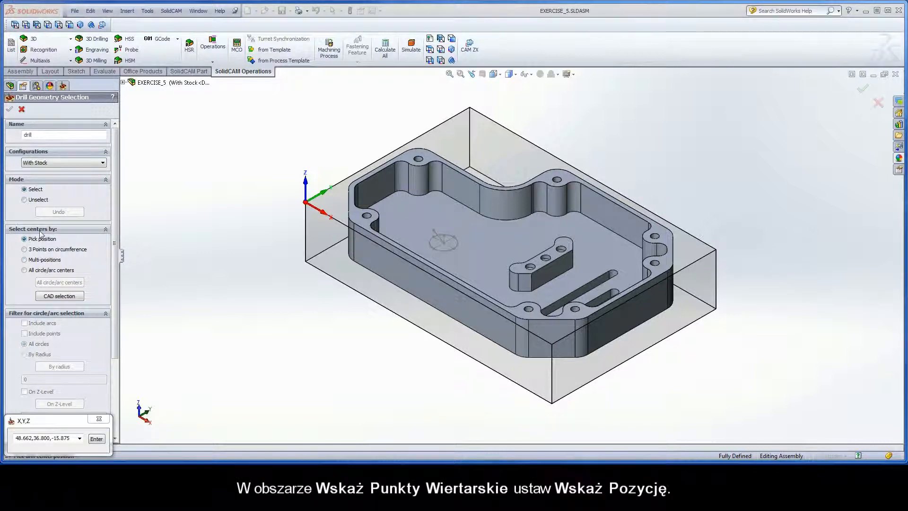
right_click(162, 160)
left_click(167, 243)
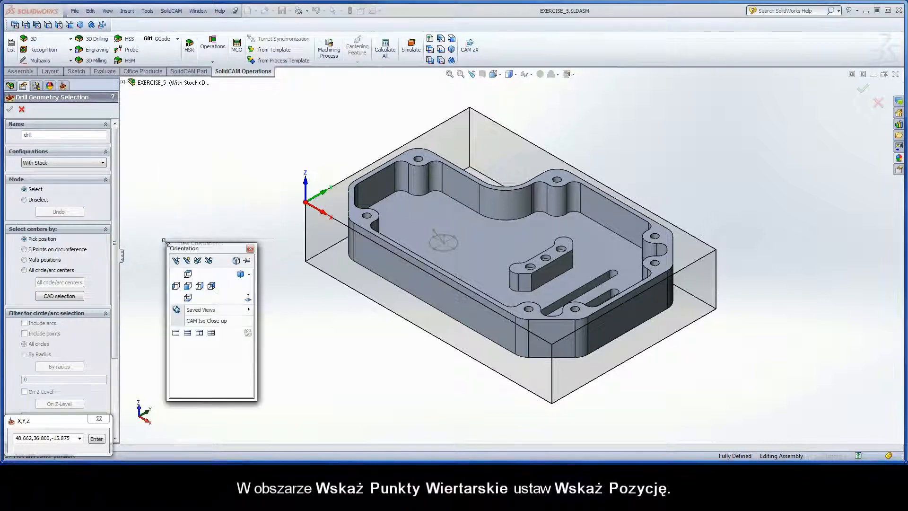
double_click(177, 322)
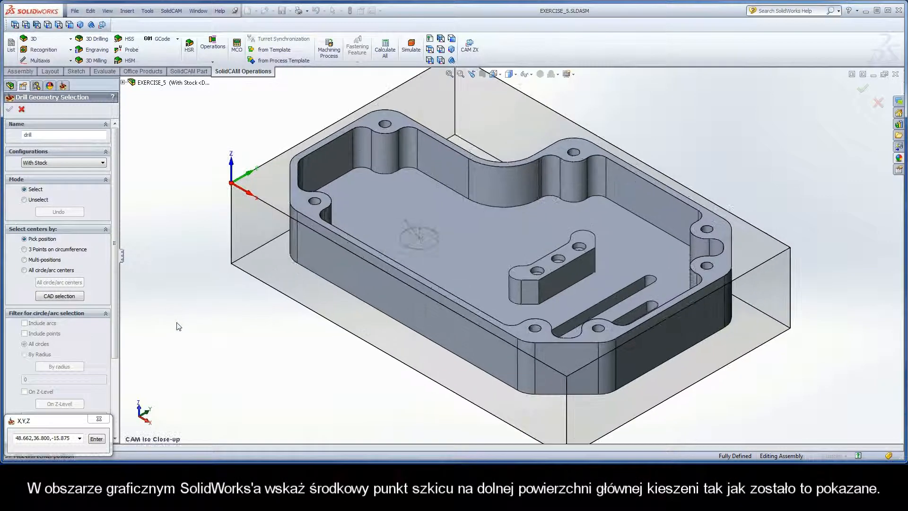
left_click(419, 238)
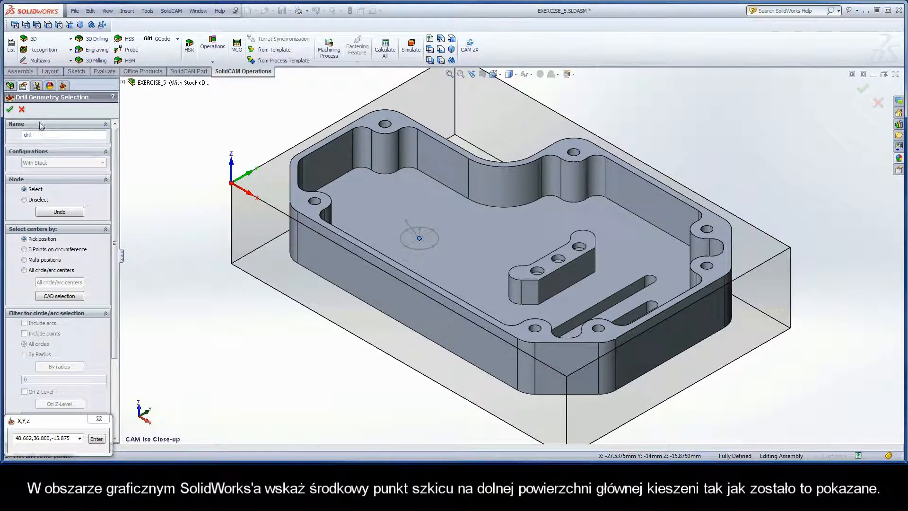
left_click(10, 111)
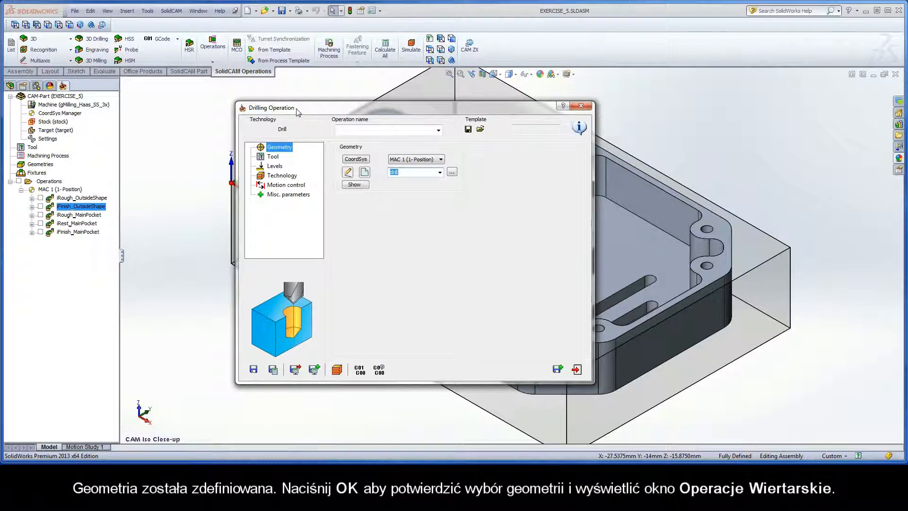
Assign tool number 3, the 4 mm drill, from the part tool table to the drilling operation.
left_click(273, 156)
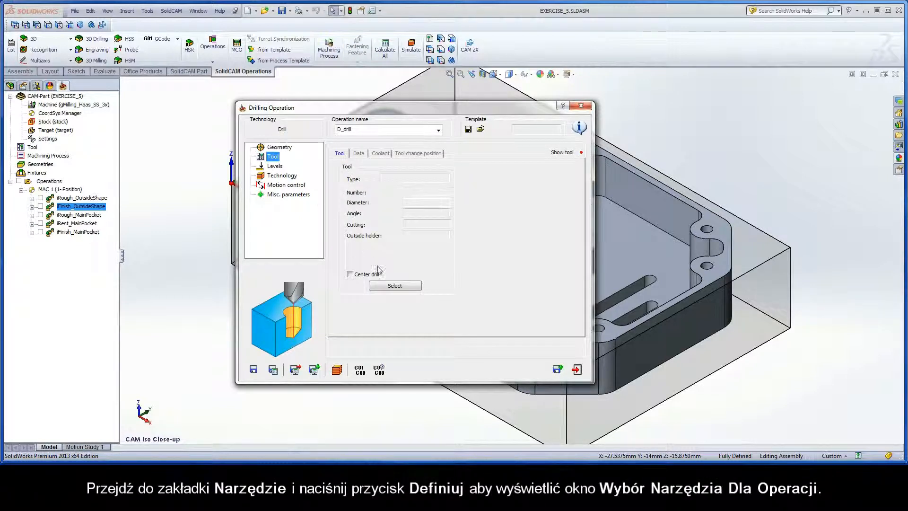
left_click(394, 285)
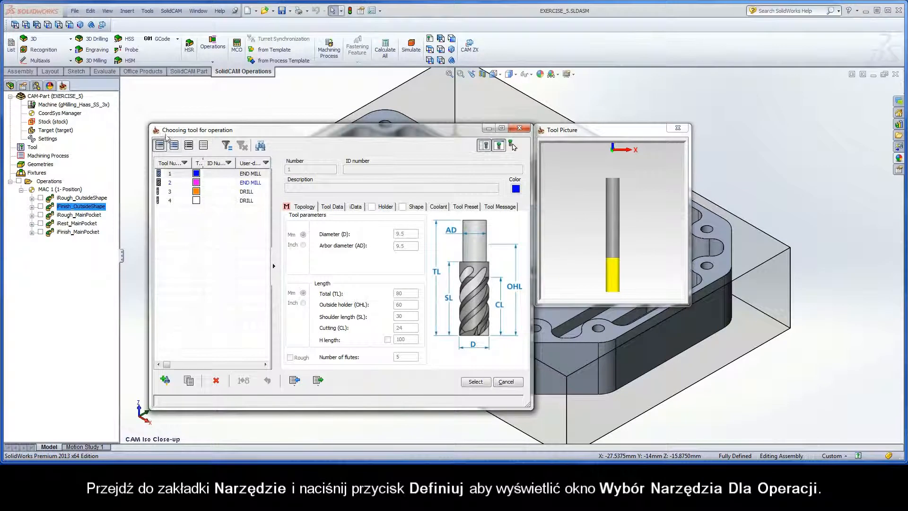
left_click(173, 193)
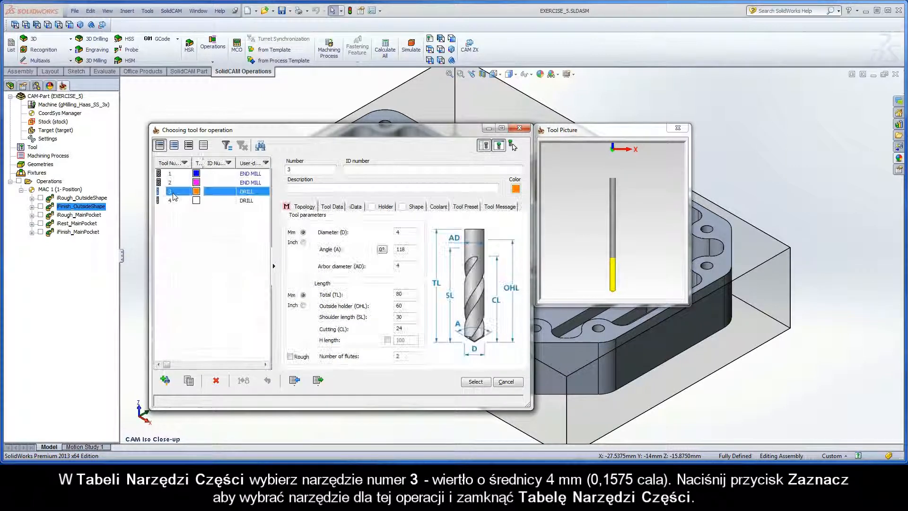
left_click(405, 233)
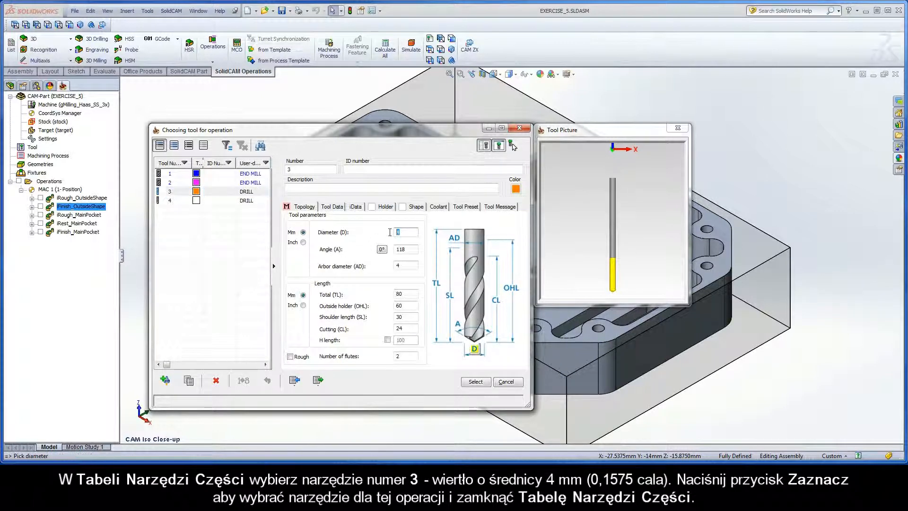
left_click(475, 383)
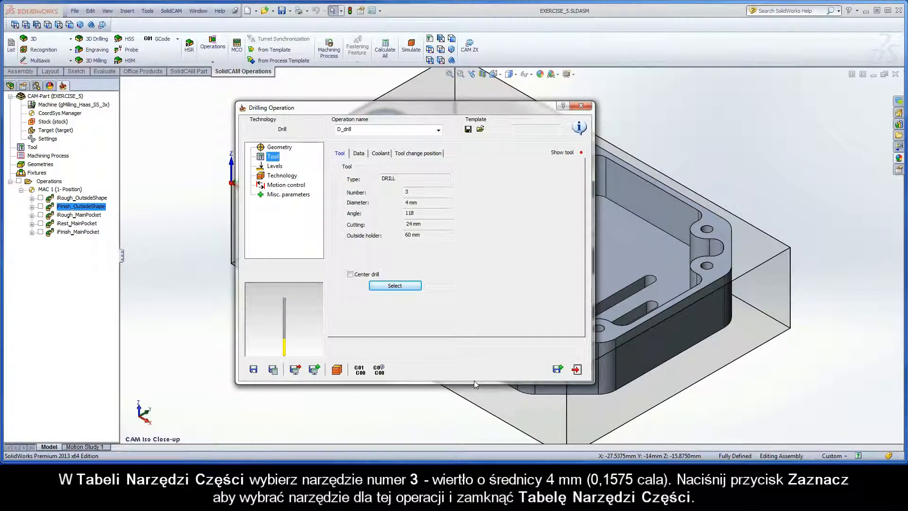
Define the drilling operation's upper level from the top face of the target model.
left_click(275, 166)
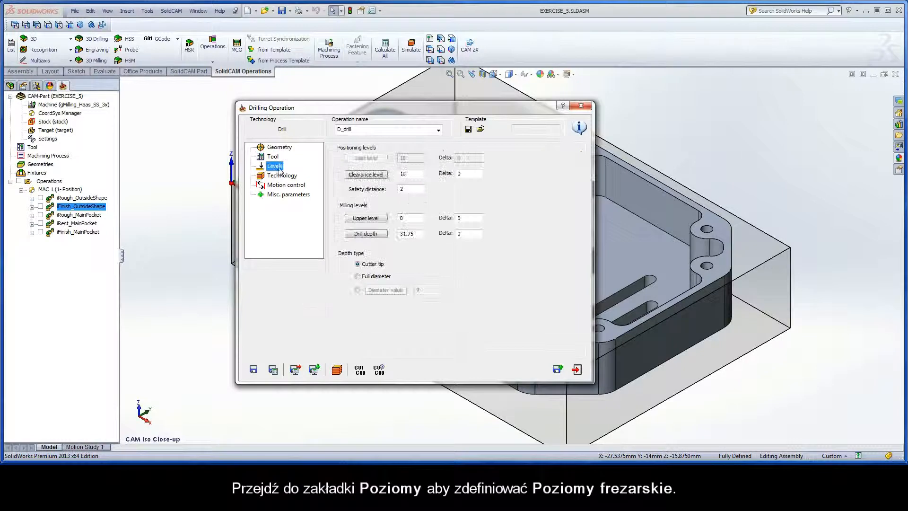
left_click(365, 219)
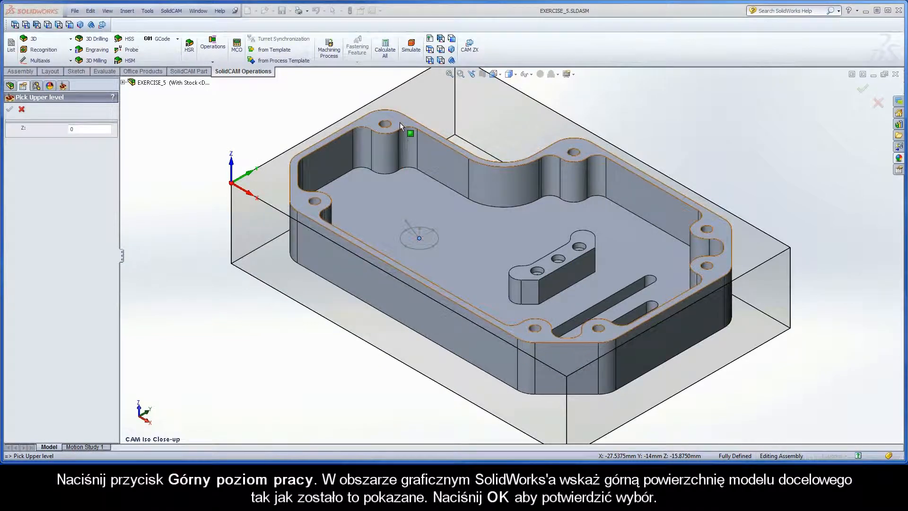
left_click(397, 121)
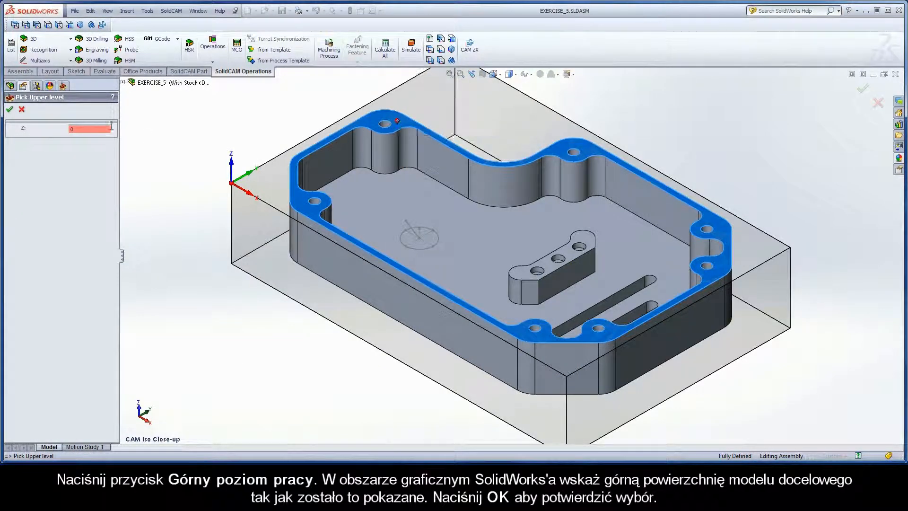
left_click(8, 110)
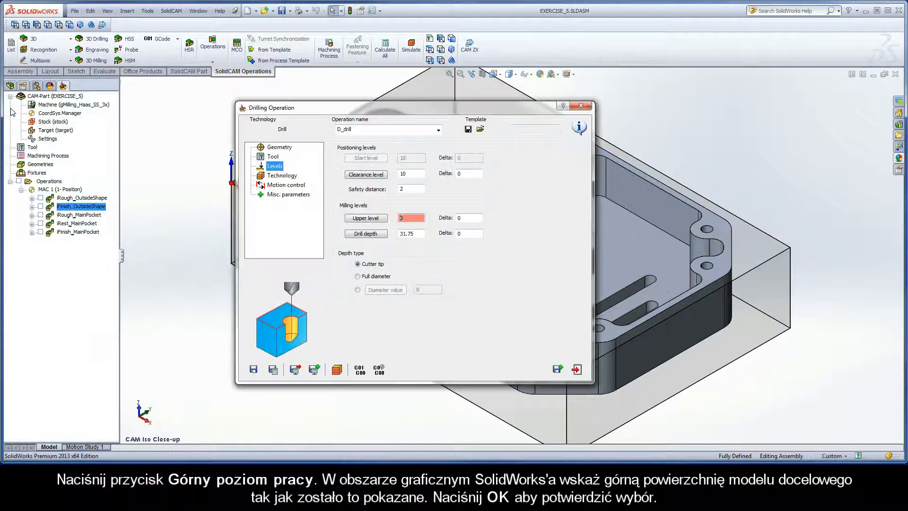
Define the drill depth from the main pocket's floor face, using Cutter tip as the depth type.
left_click(366, 233)
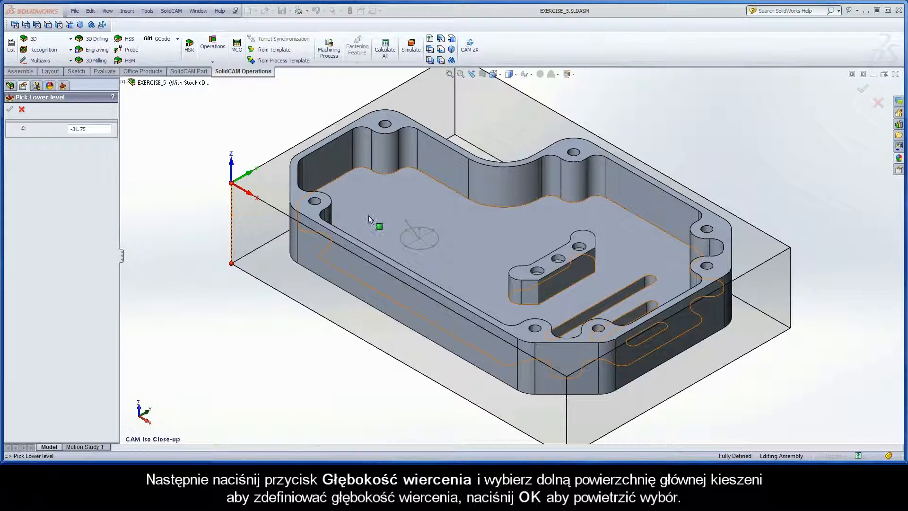
left_click(369, 205)
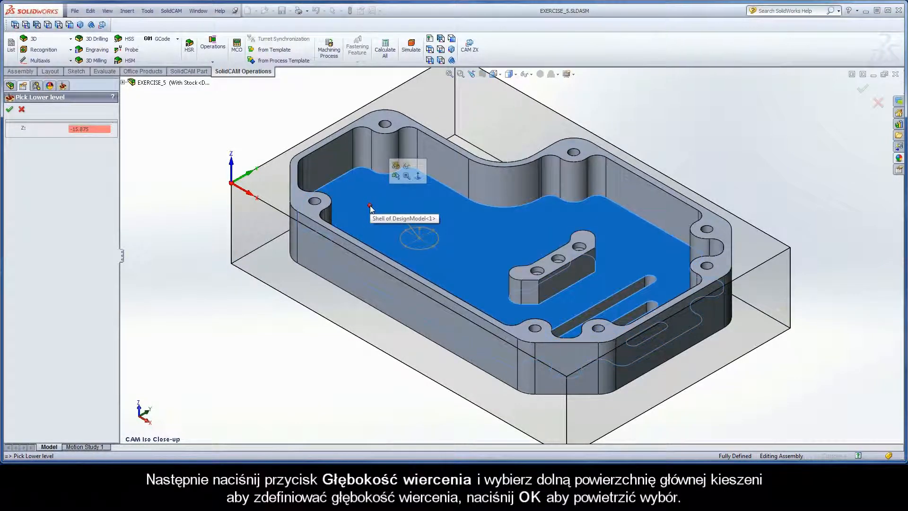
left_click(10, 110)
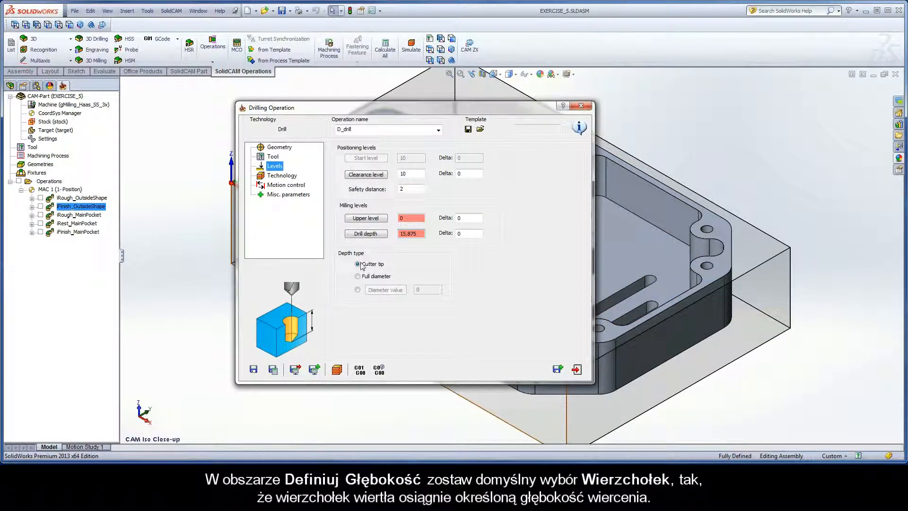
left_click(357, 264)
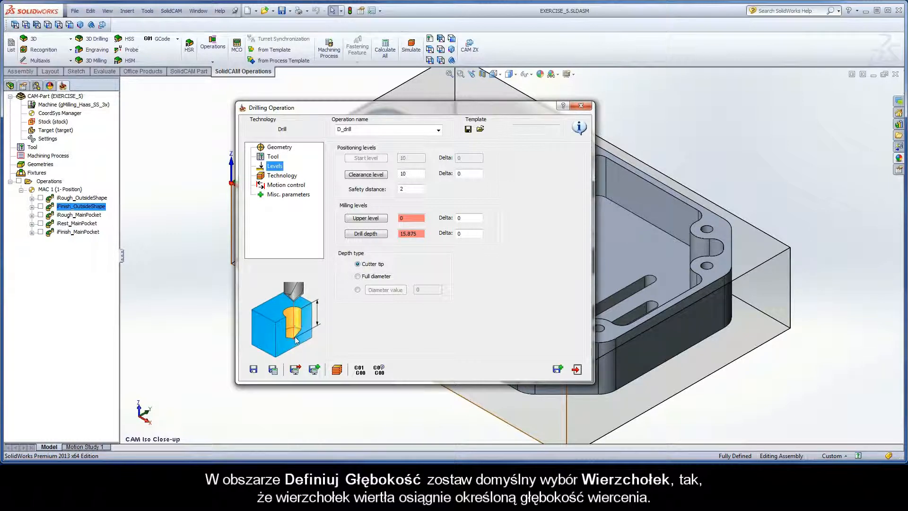
Name the drilling operation D_SmallHole with the G81 drill cycle, then save, calculate and close it.
left_click(284, 178)
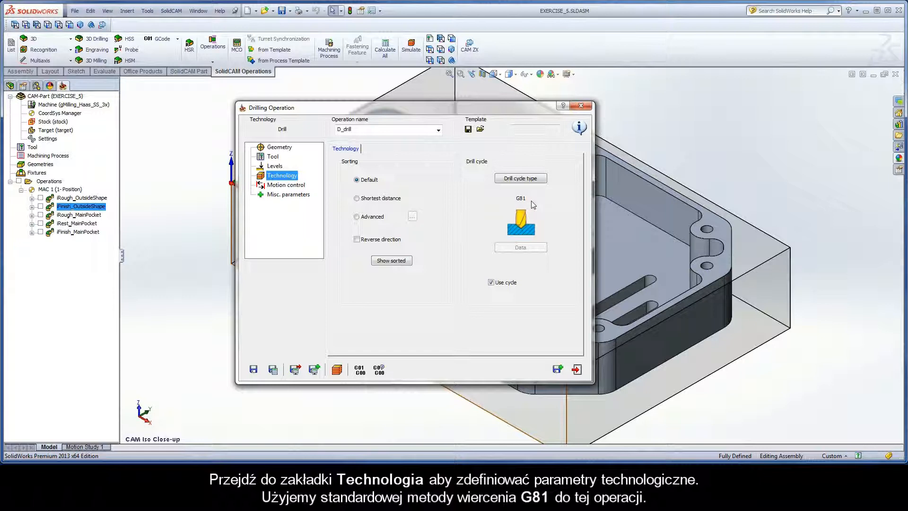
left_click(354, 129)
left_click_drag(353, 129, 347, 129)
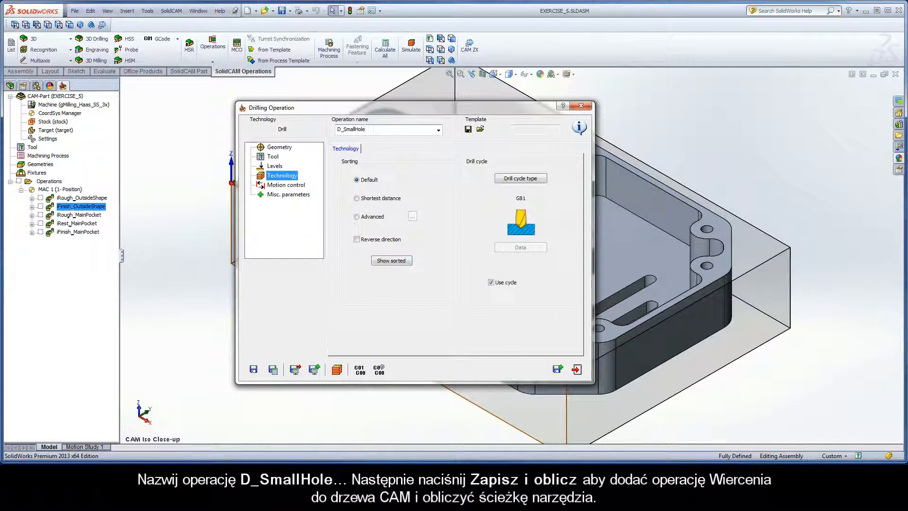
type("SmallHole")
left_click(273, 370)
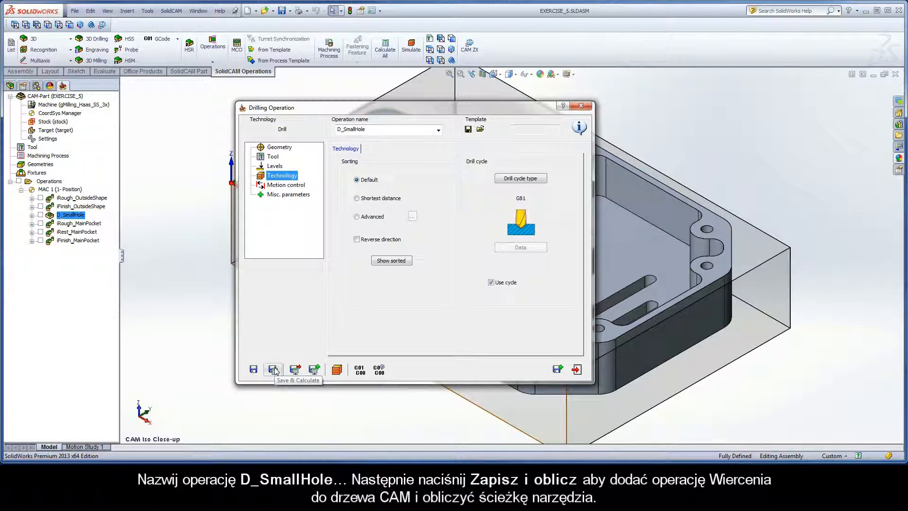
left_click(577, 370)
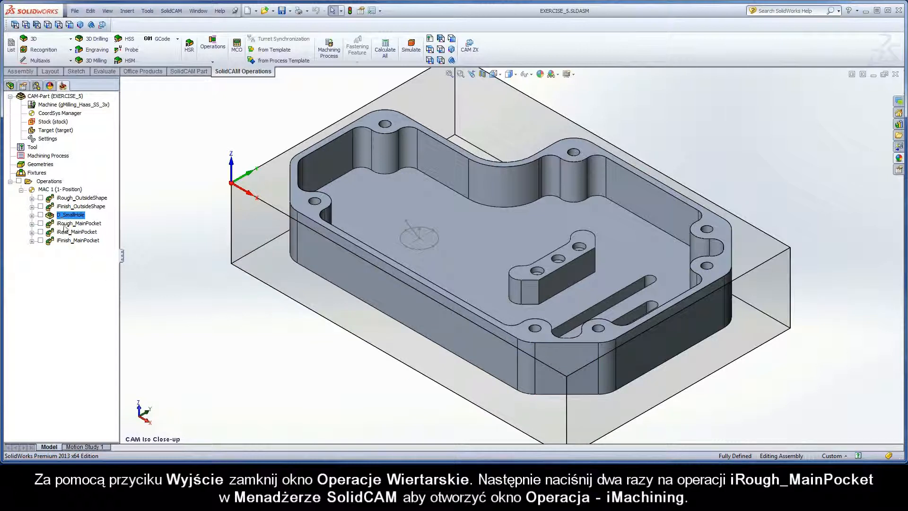
Enable pre-drilling in the iRough_MainPocket operation using D_SmallHole, then save and calculate it.
double_click(94, 223)
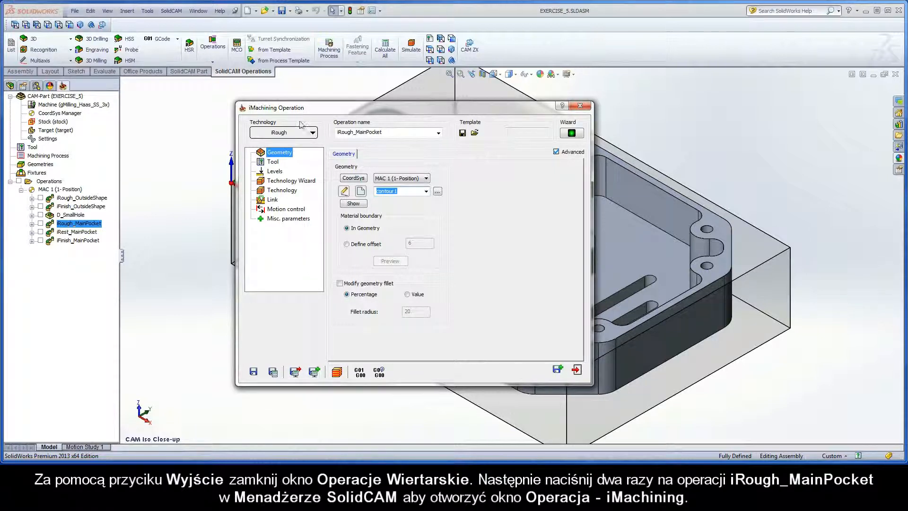
left_click(273, 199)
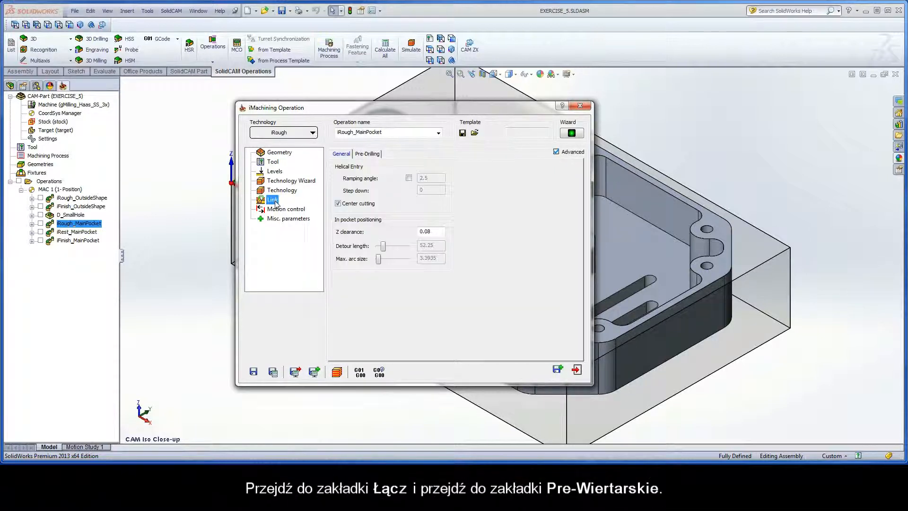
left_click(378, 155)
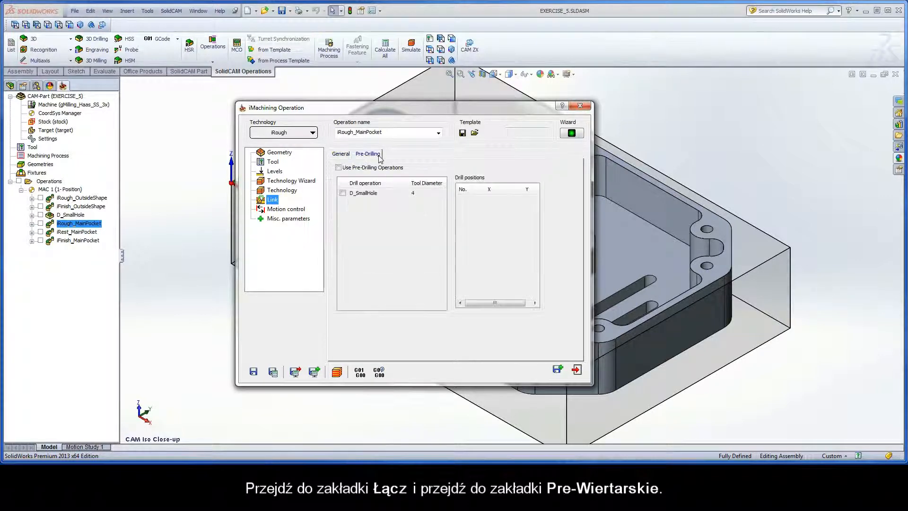
left_click(338, 168)
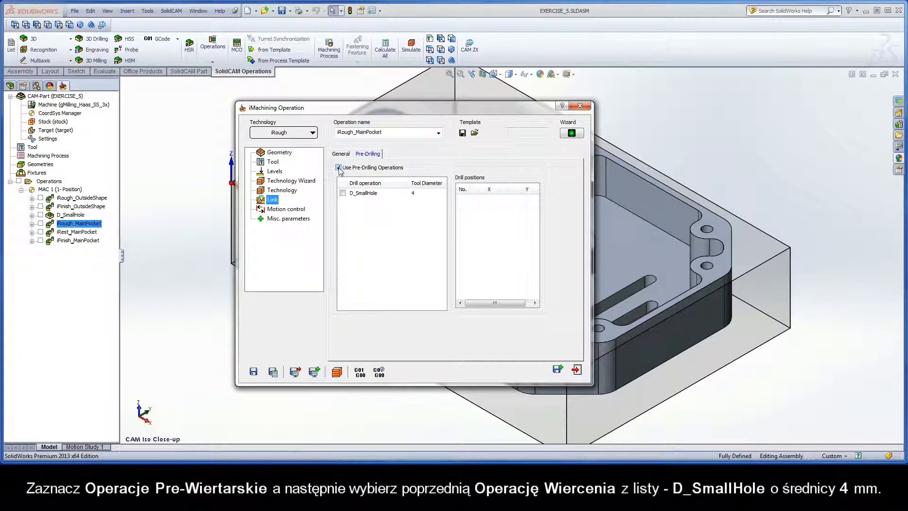
left_click(342, 193)
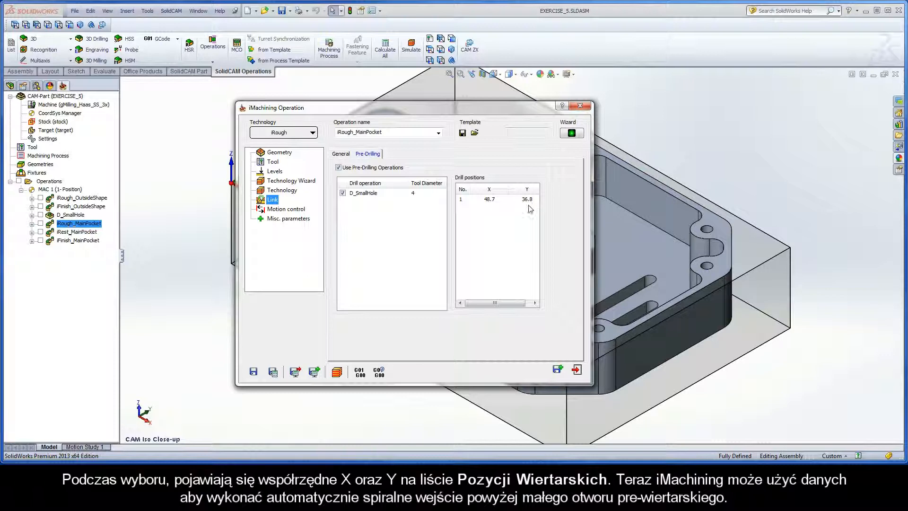
left_click(273, 372)
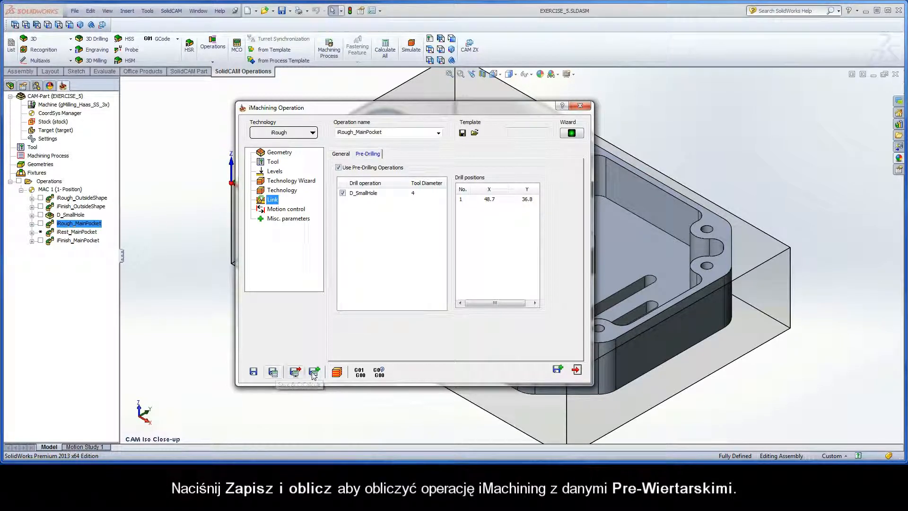
Simulate iRough_MainPocket in SolidVerify, stepping through the helical entry above the pre-drilled hole and running the rest at maximum speed.
left_click(336, 372)
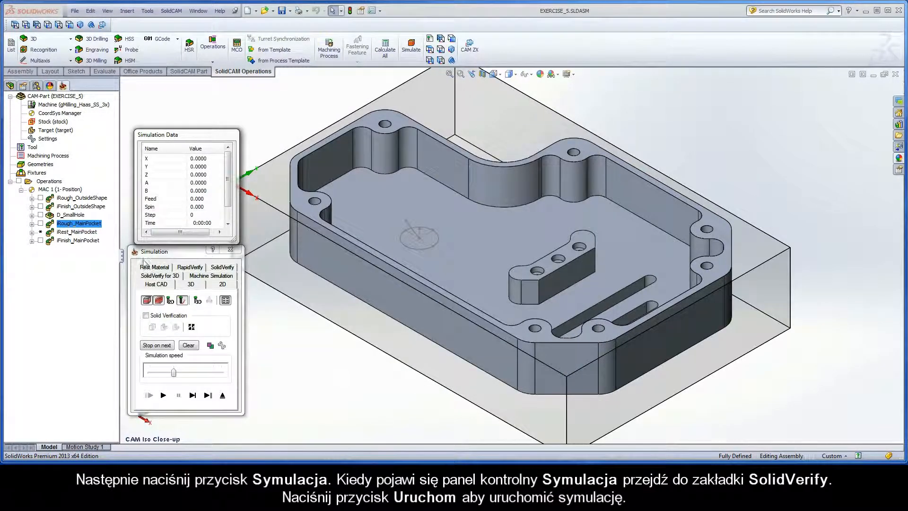
left_click(222, 268)
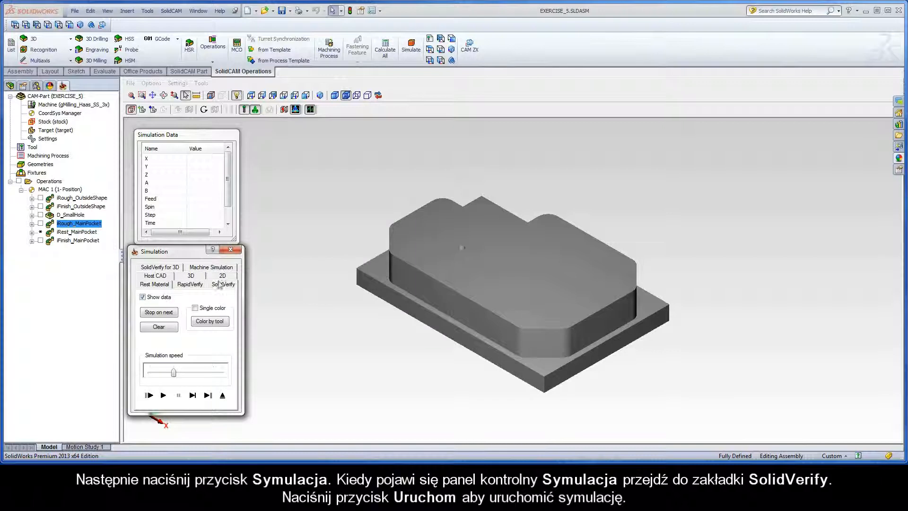
left_click(192, 395)
left_click(192, 396)
left_click(193, 395)
left_click(192, 396)
left_click(192, 395)
left_click(193, 396)
left_click(192, 396)
left_click(193, 395)
left_click(193, 395)
left_click(193, 395)
left_click(192, 395)
left_click(192, 396)
left_click(193, 396)
left_click(192, 395)
left_click(193, 396)
left_click(193, 395)
left_click(192, 396)
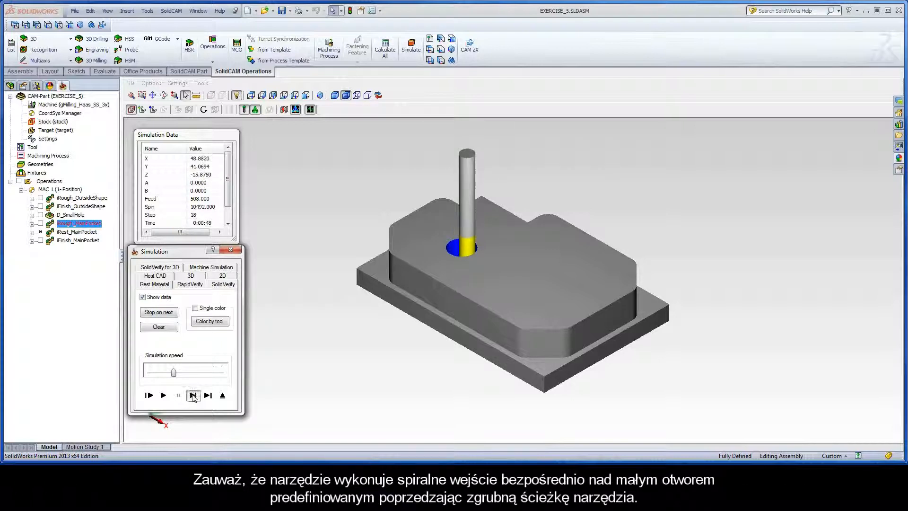
left_click(164, 396)
left_click_drag(174, 375, 223, 375)
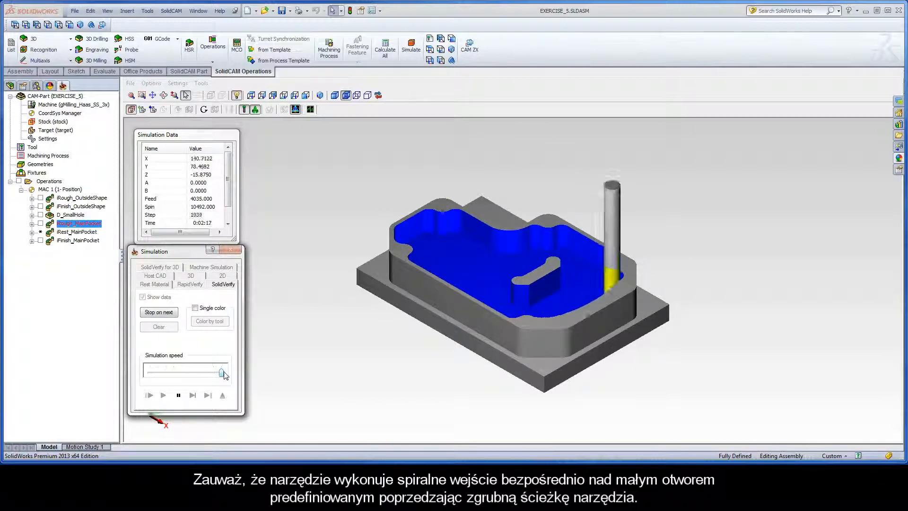
Simulate the iRough_MainPocket tool path in Host CAD mode at a reduced speed, then close the simulation and the operation.
left_click(158, 277)
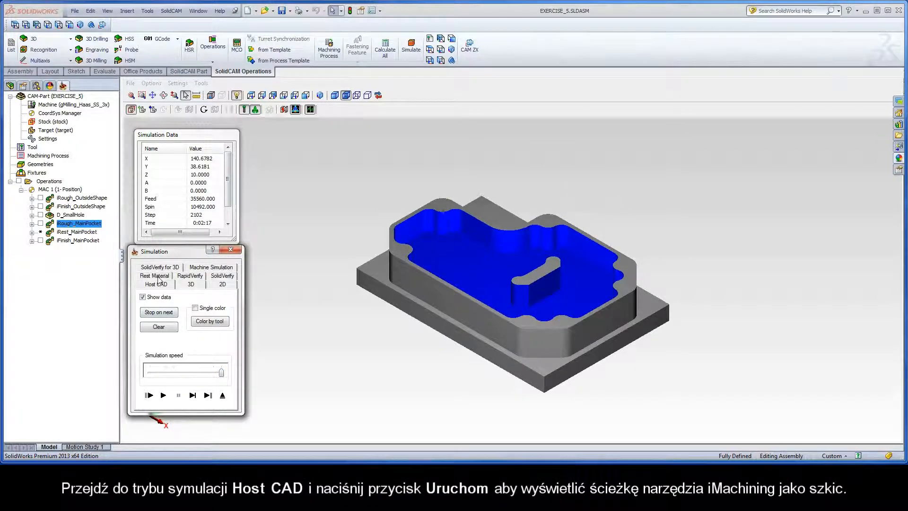
left_click_drag(221, 373, 173, 373)
left_click(164, 395)
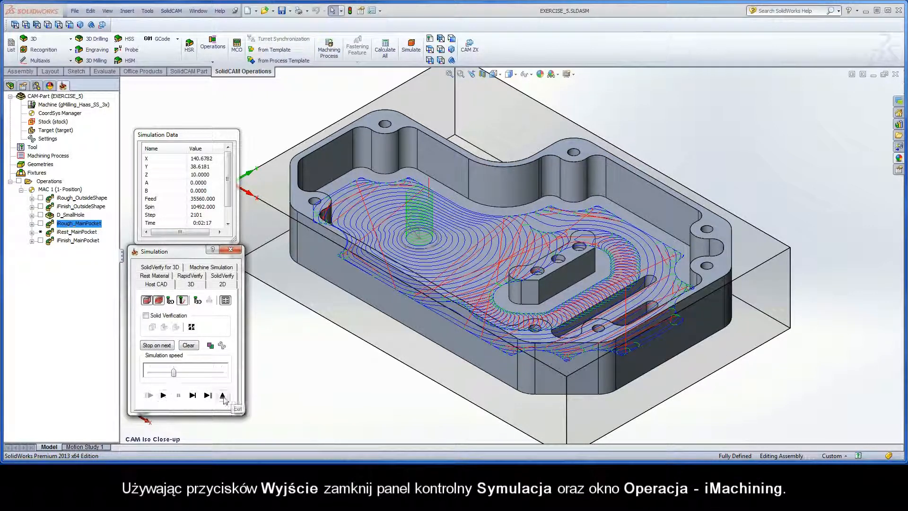
left_click(223, 395)
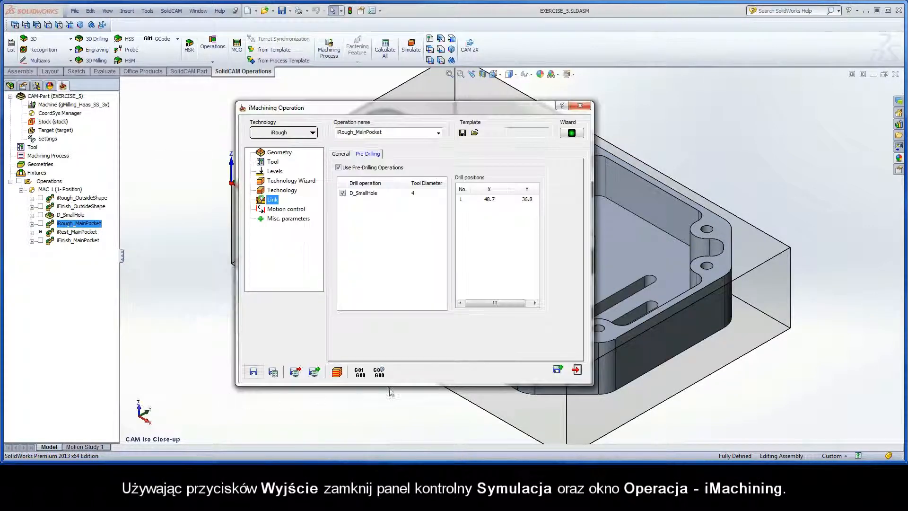
left_click(576, 369)
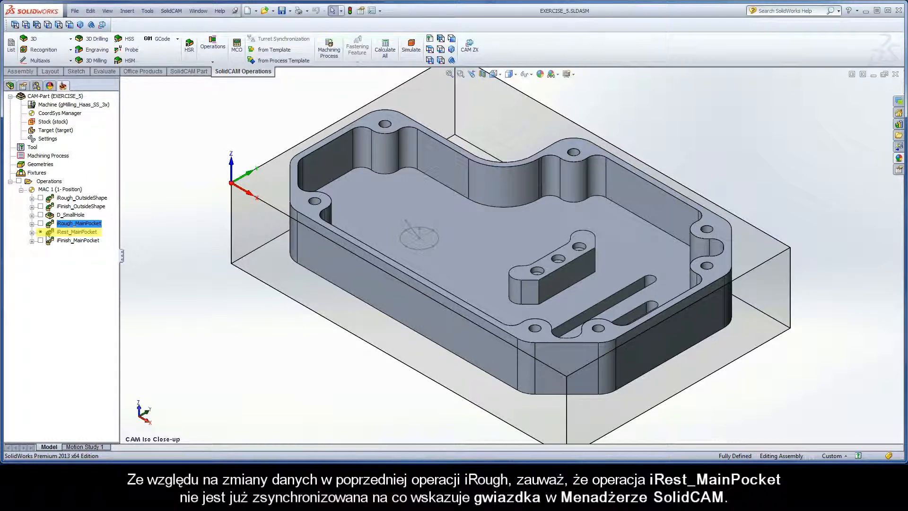
Recalculate the iRest_MainPocket operation to synchronize it with the changed roughing operation.
right_click(73, 233)
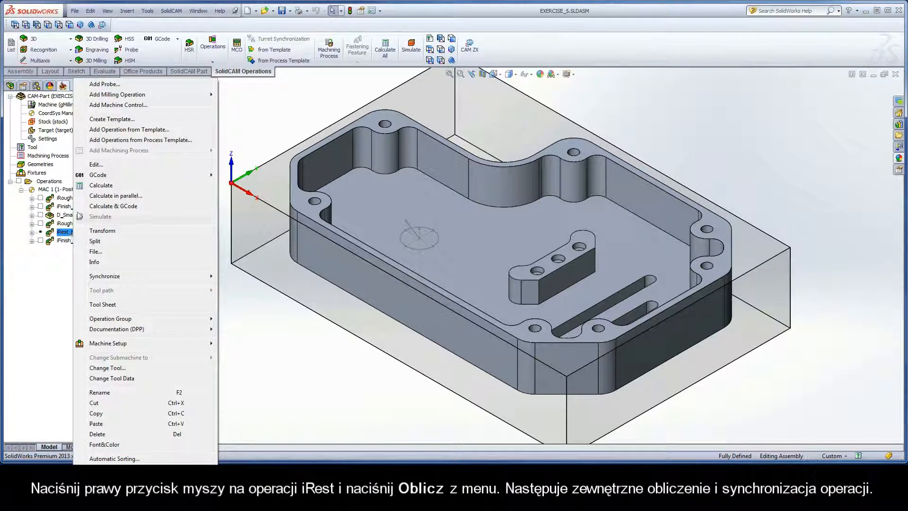
left_click(116, 187)
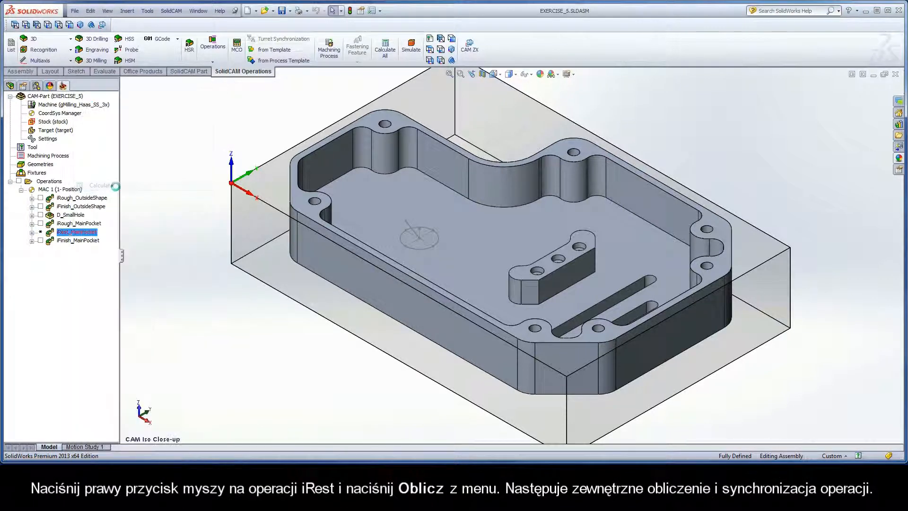